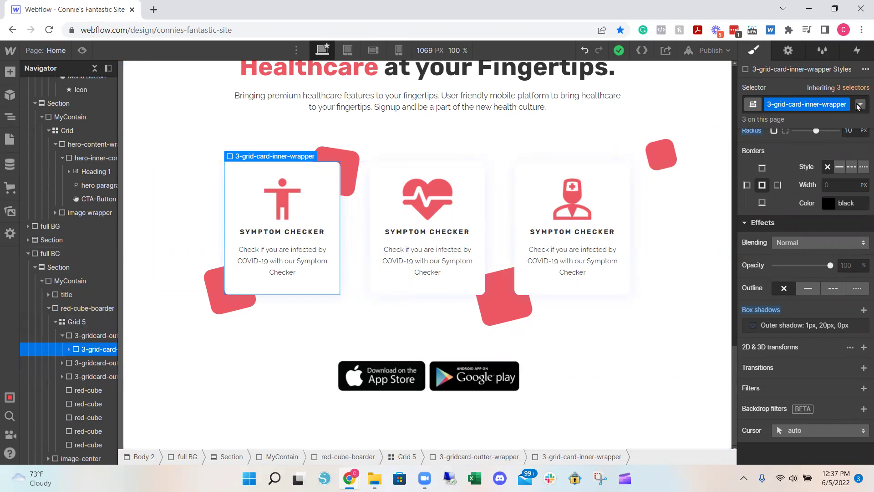
Step: In the cards' Hover state, add a 2D move transform with Y set to -57px
{"action": "left_click", "coordinate": [860, 105]}
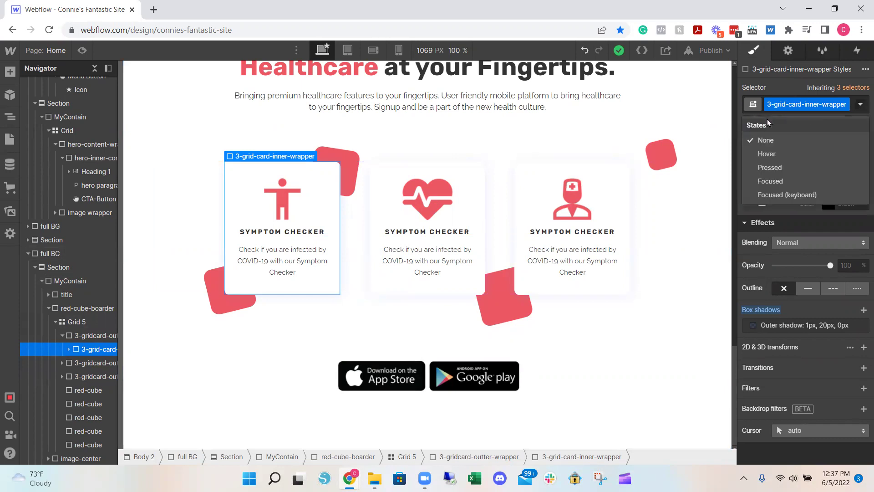
{"action": "left_click", "coordinate": [767, 154]}
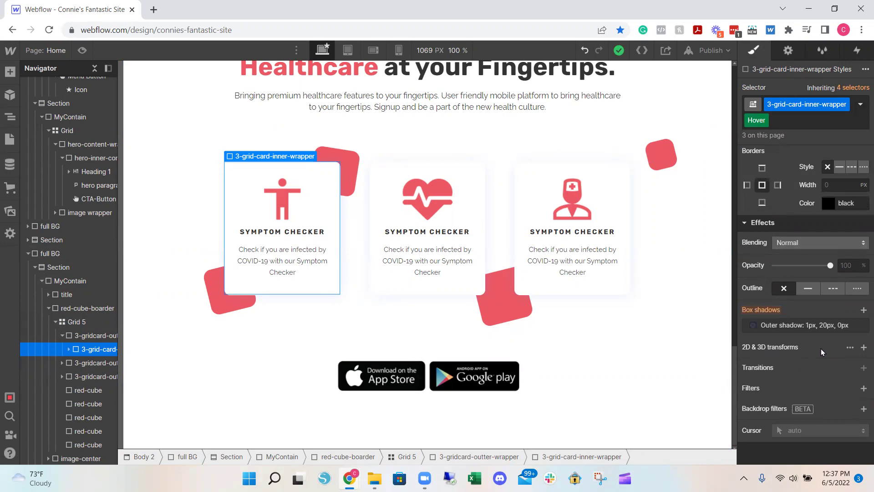
{"action": "left_click", "coordinate": [863, 348]}
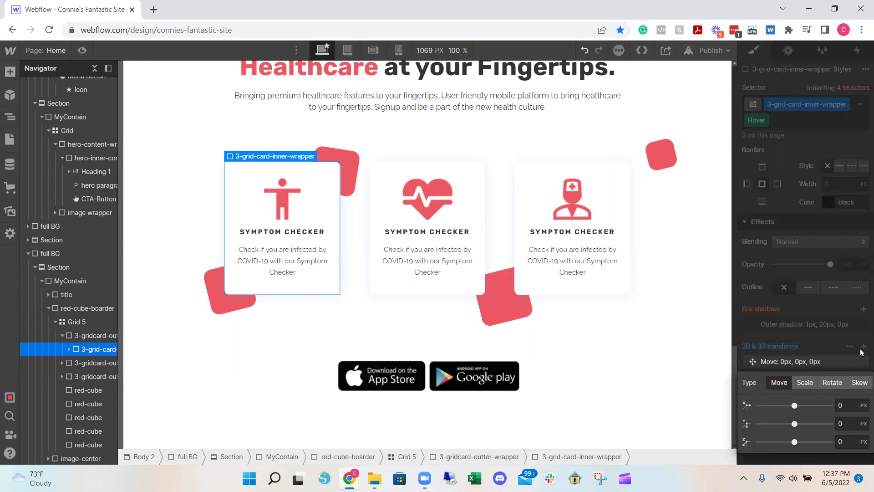
{"action": "left_click_drag", "start_coordinate": [793, 424], "coordinate": [788, 424]}
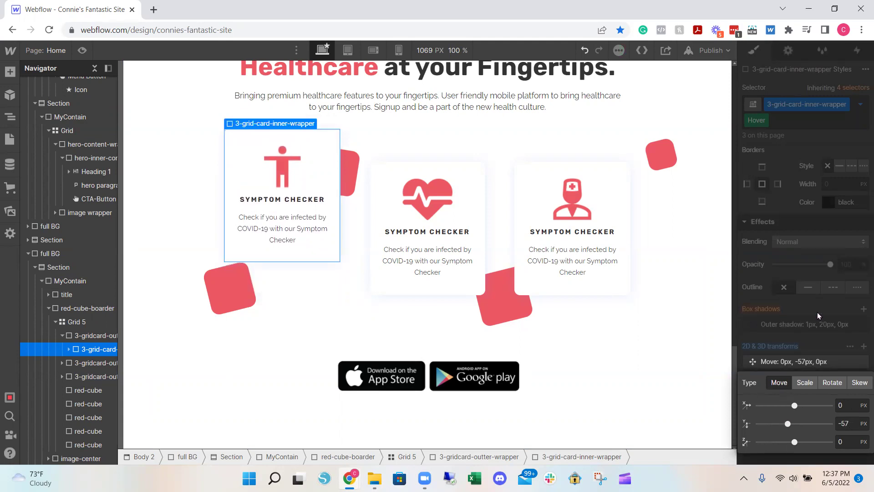
{"action": "left_click", "coordinate": [825, 297]}
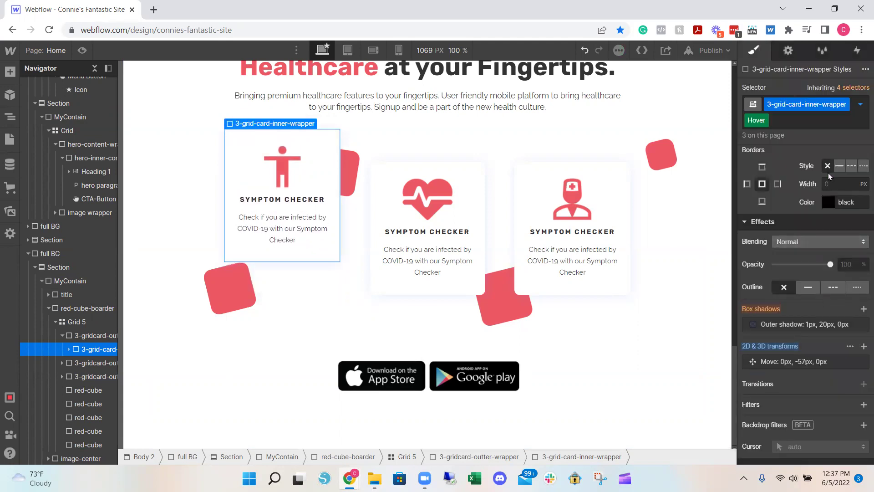
Step: Switch the cards back to the None state and add a new transition
{"action": "left_click", "coordinate": [860, 105]}
{"action": "left_click", "coordinate": [775, 155]}
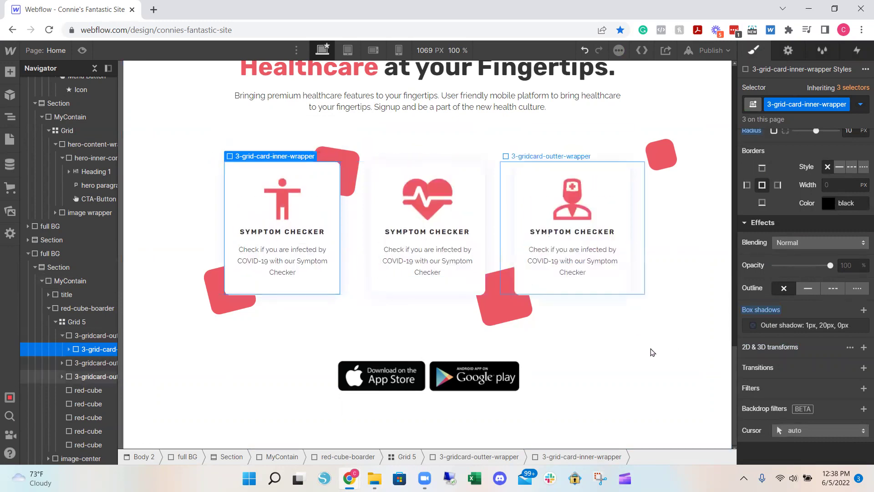
{"action": "left_click", "coordinate": [863, 368]}
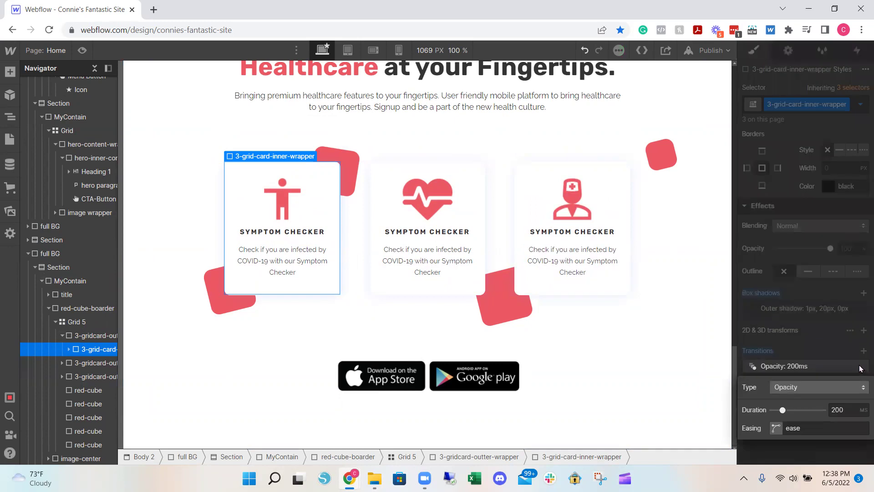
{"action": "left_click", "coordinate": [822, 387]}
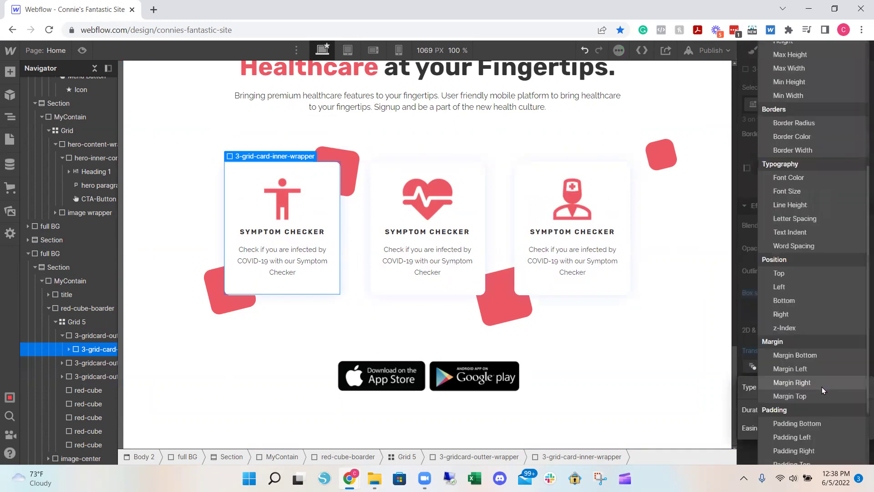
{"action": "scroll", "coordinate": [821, 387], "scroll_direction": "down", "scroll_amount": 2}
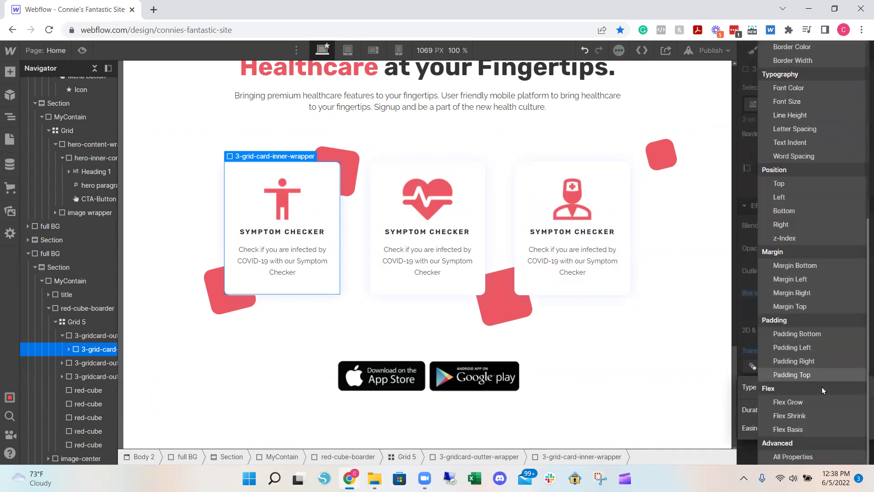
Step: Set the transition to All Properties over 350ms and preview the hover lift
{"action": "left_click", "coordinate": [810, 456]}
{"action": "left_click", "coordinate": [843, 408]}
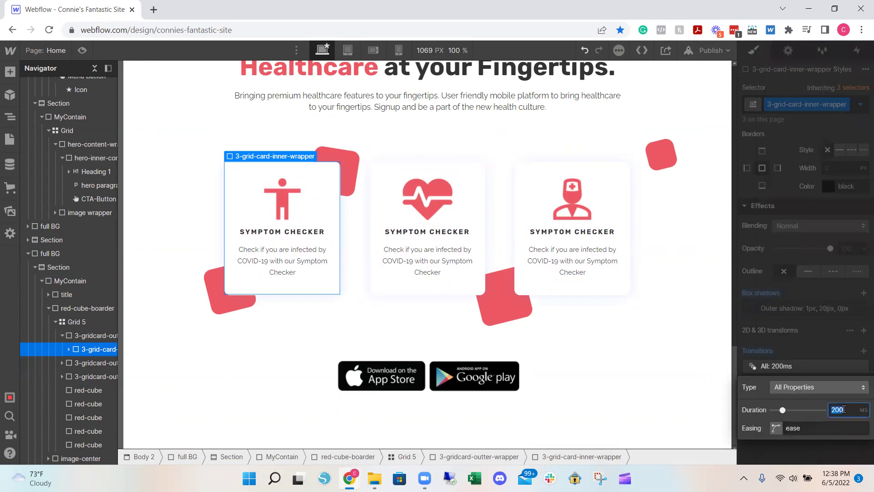
{"action": "type", "text": "350"}
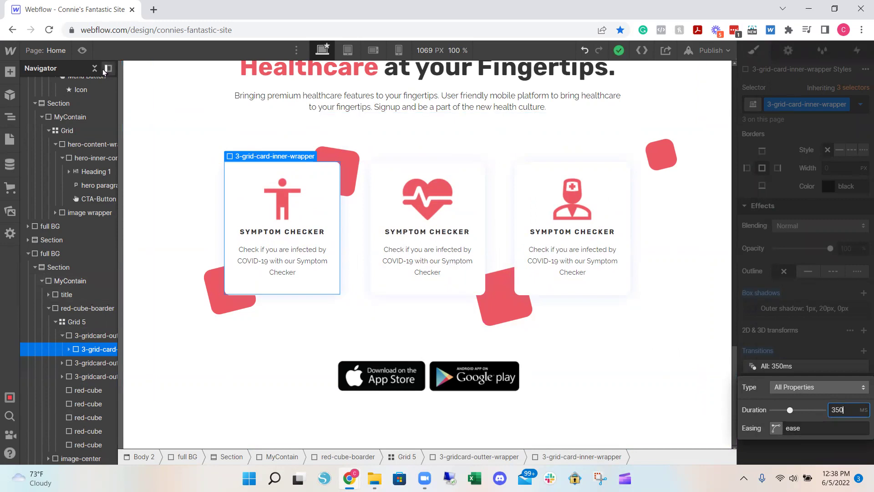
{"action": "left_click", "coordinate": [83, 51]}
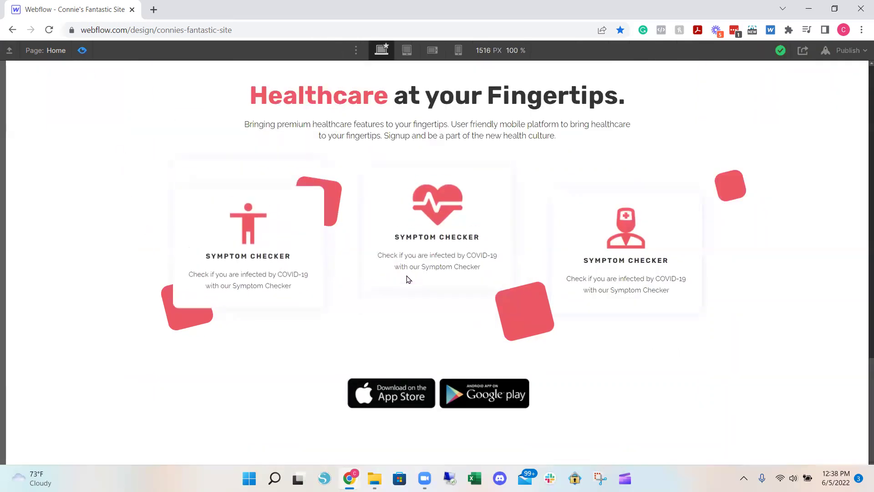
Step: Exit preview, change the All Properties transition from 350ms to 500ms, and preview again
{"action": "left_click", "coordinate": [82, 51]}
{"action": "scroll", "coordinate": [798, 417], "scroll_direction": "down", "scroll_amount": 3}
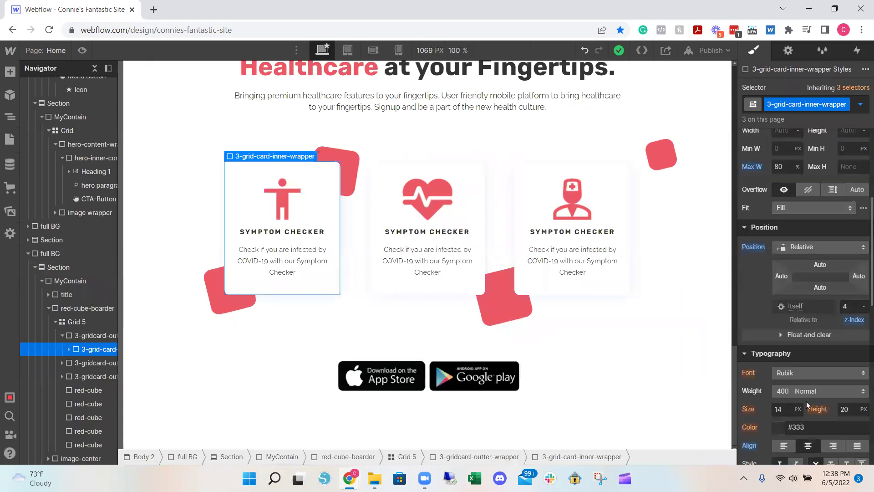
{"action": "scroll", "coordinate": [811, 405], "scroll_direction": "down", "scroll_amount": 5}
{"action": "scroll", "coordinate": [812, 404], "scroll_direction": "down", "scroll_amount": 3}
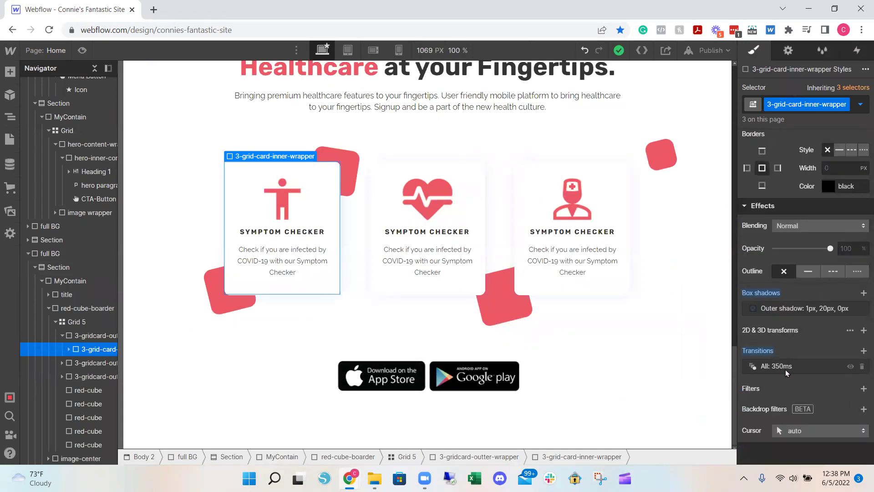
{"action": "left_click", "coordinate": [827, 368]}
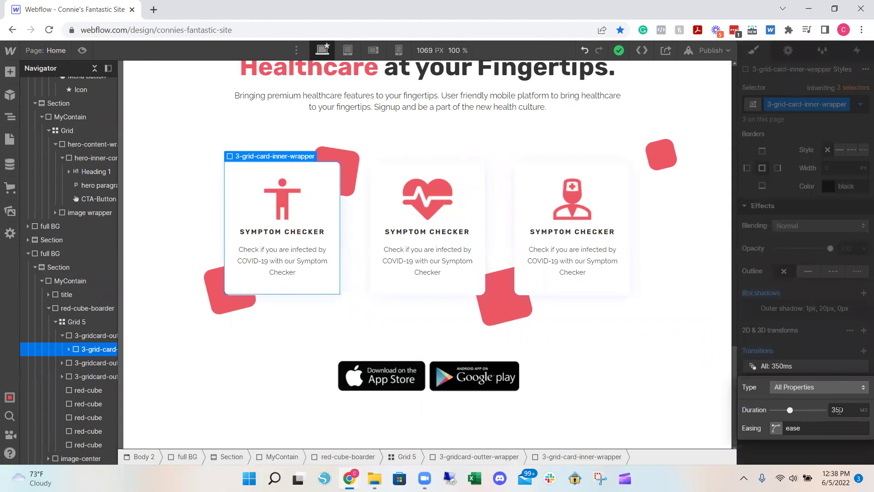
{"action": "left_click", "coordinate": [838, 409]}
{"action": "type", "text": "500"}
{"action": "left_click", "coordinate": [82, 50]}
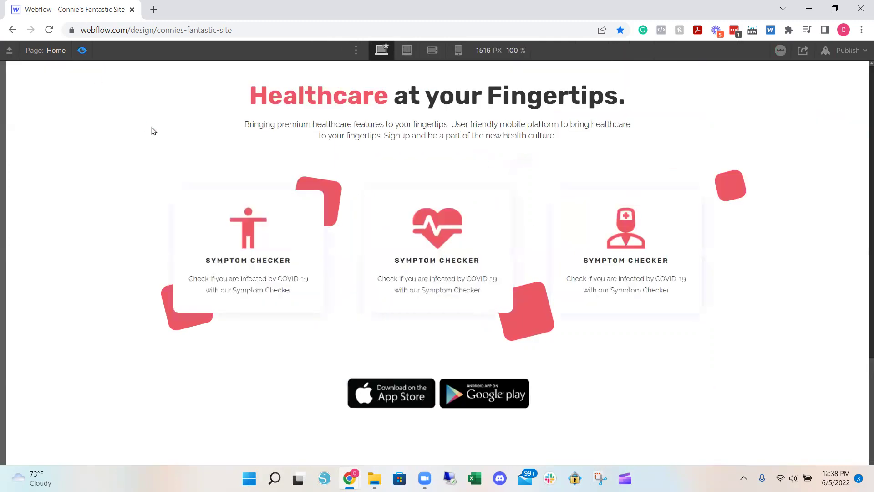